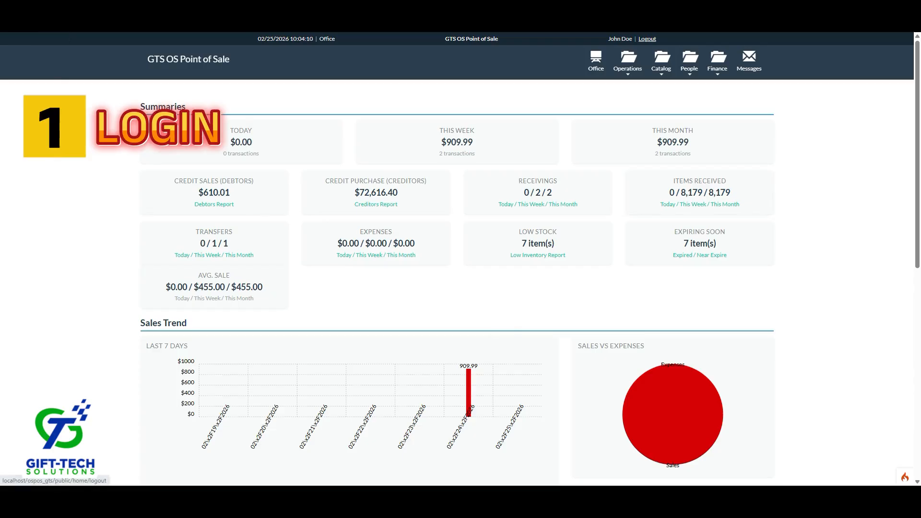
Log out and sign back in with the administrator username and password.
click(647, 39)
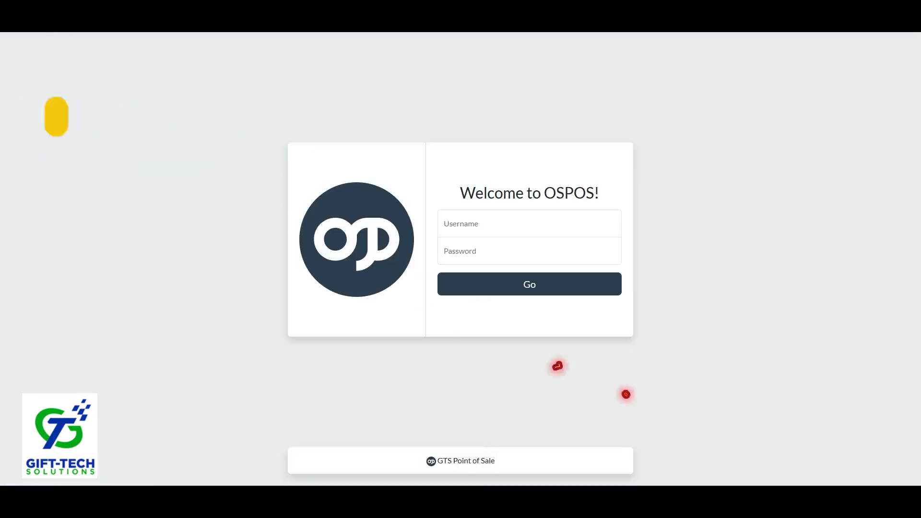
click(530, 224)
text(admin)
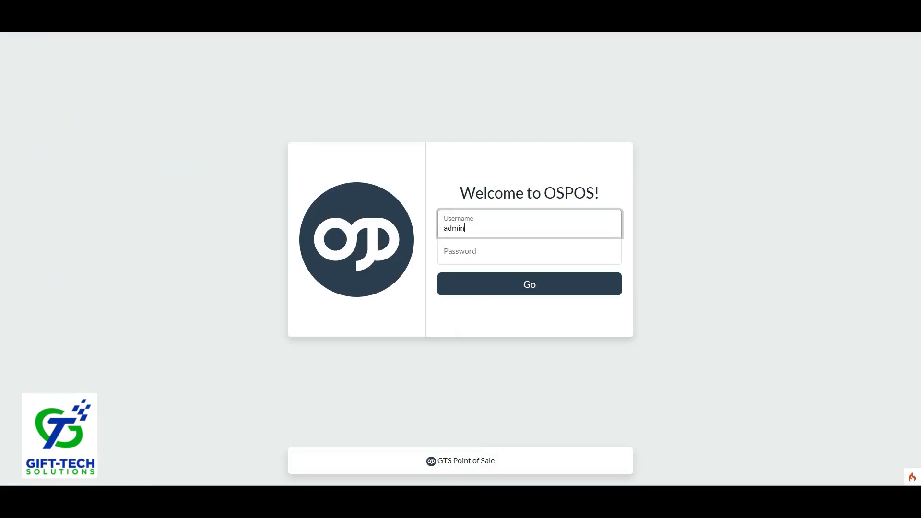
key(Tab)
text(pointofsale)
key(Return)
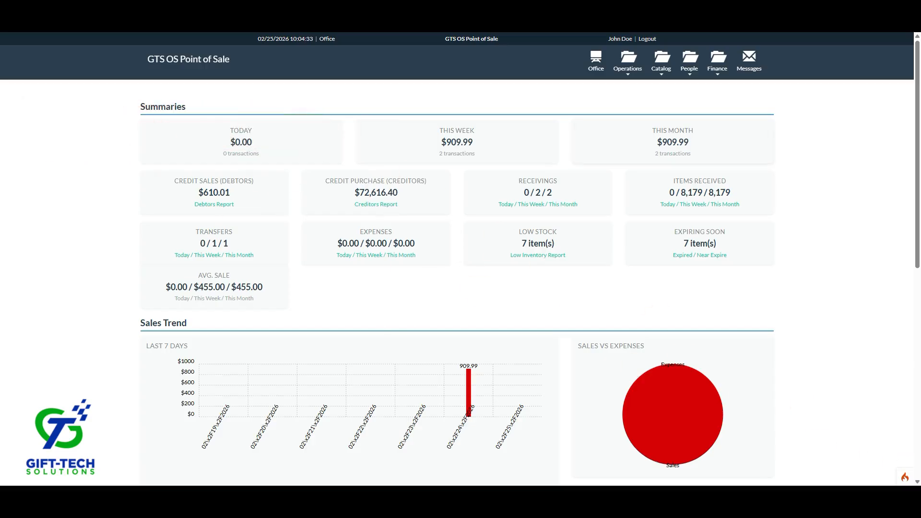
Visit the Sales register, then Receivings, then Branch Transfers from the Operations menu.
click(627, 63)
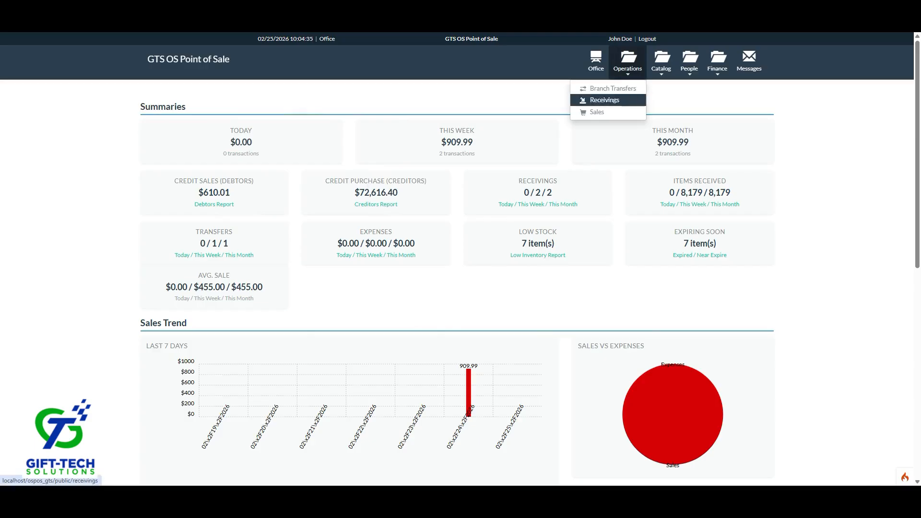
click(597, 112)
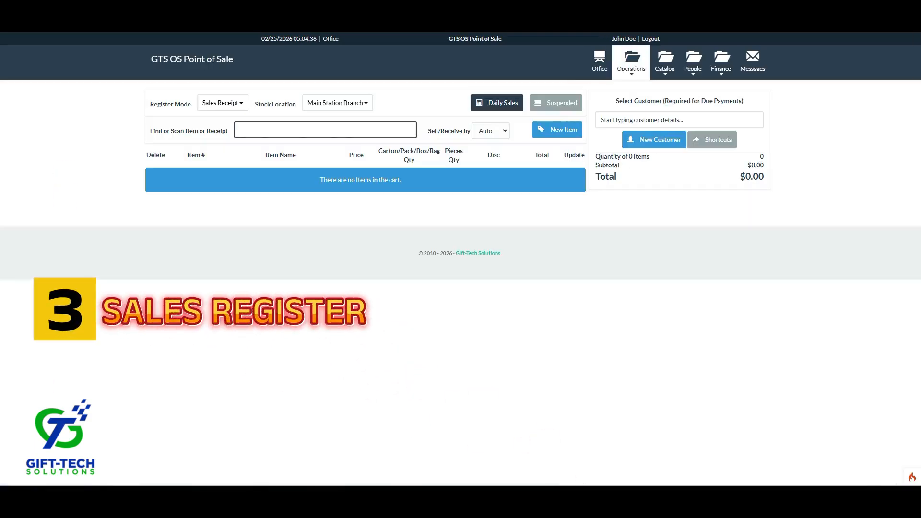
click(630, 64)
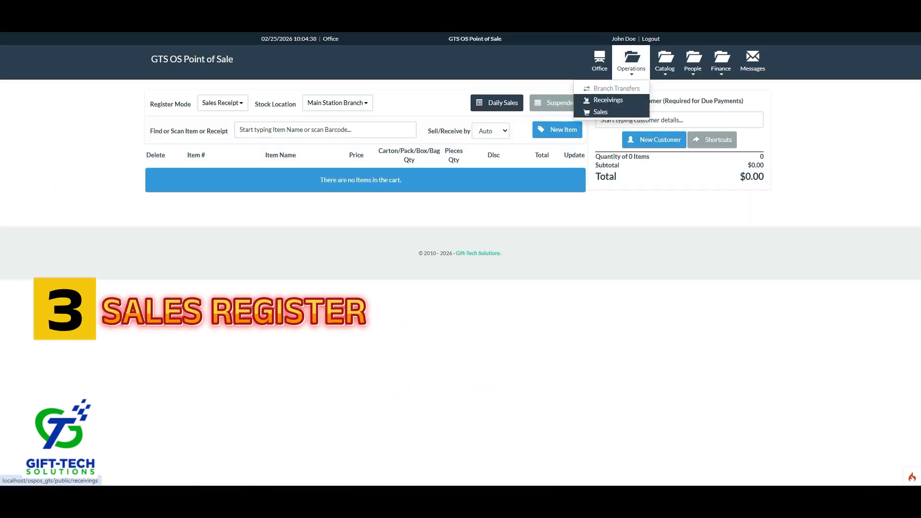
click(607, 100)
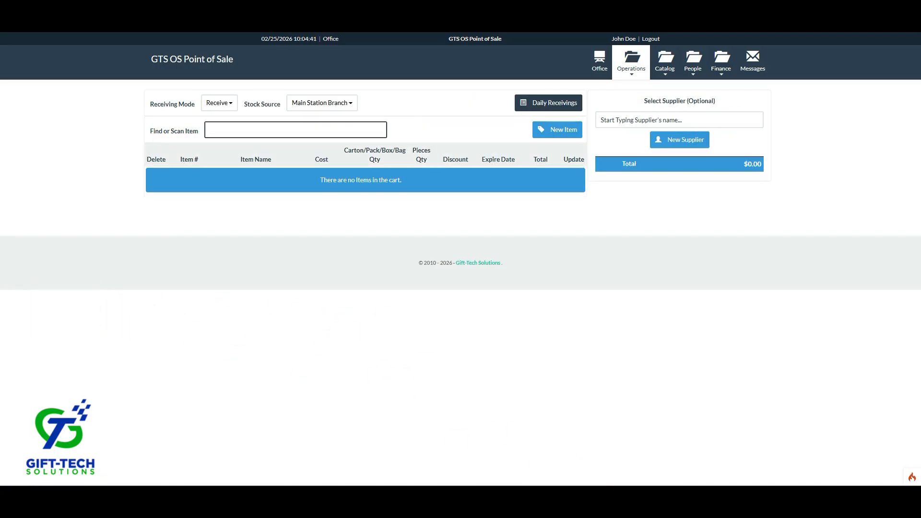
click(631, 64)
click(614, 88)
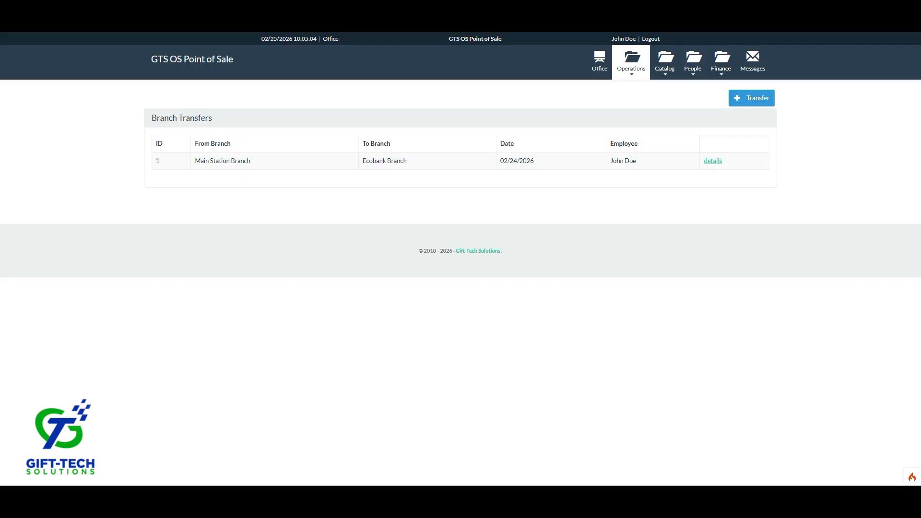
Search Google for 'open source pos' in a new browser tab.
key(ctrl+t)
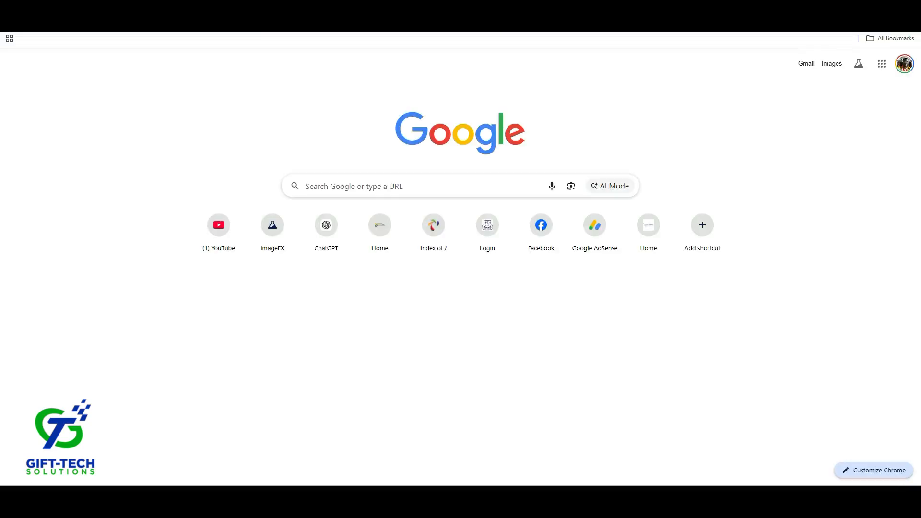
click(413, 186)
text(po)
key(BackSpace)
key(BackSpace)
text(open spource)
key(BackSpace)
key(BackSpace)
key(BackSpace)
key(BackSpace)
key(BackSpace)
key(BackSpace)
text(ou)
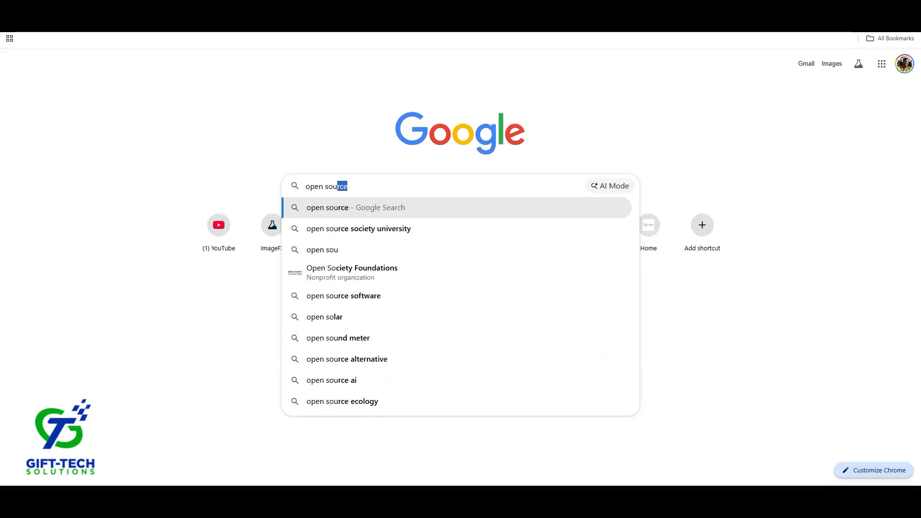
text(rce pos)
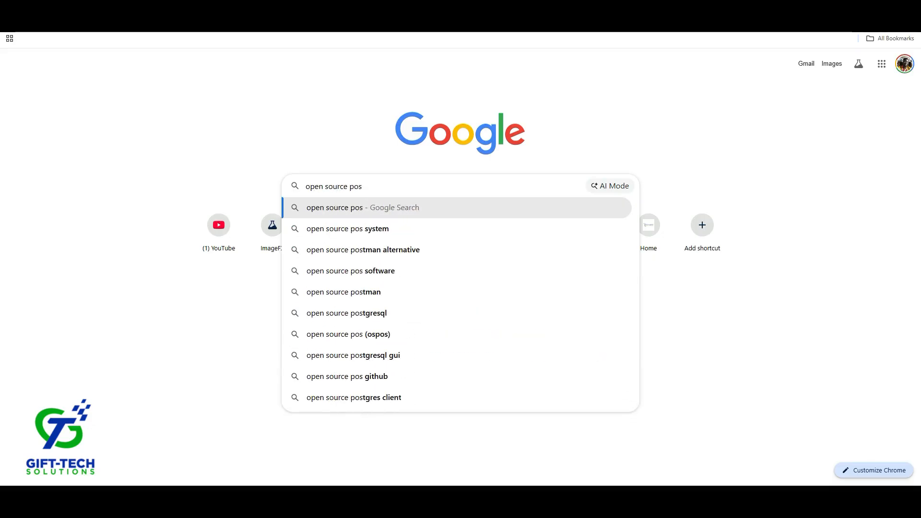
key(Return)
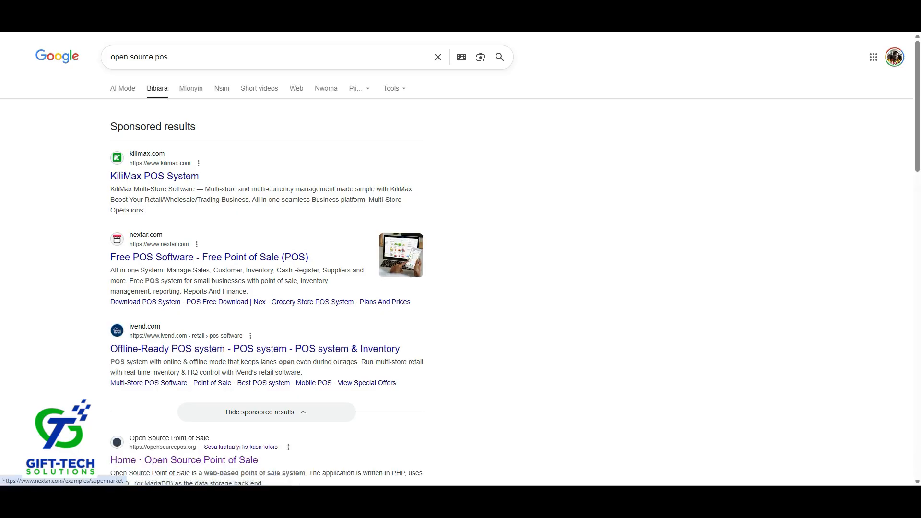
Open the 'Home · Open Source Point of Sale' result and scroll to its feature list.
click(184, 460)
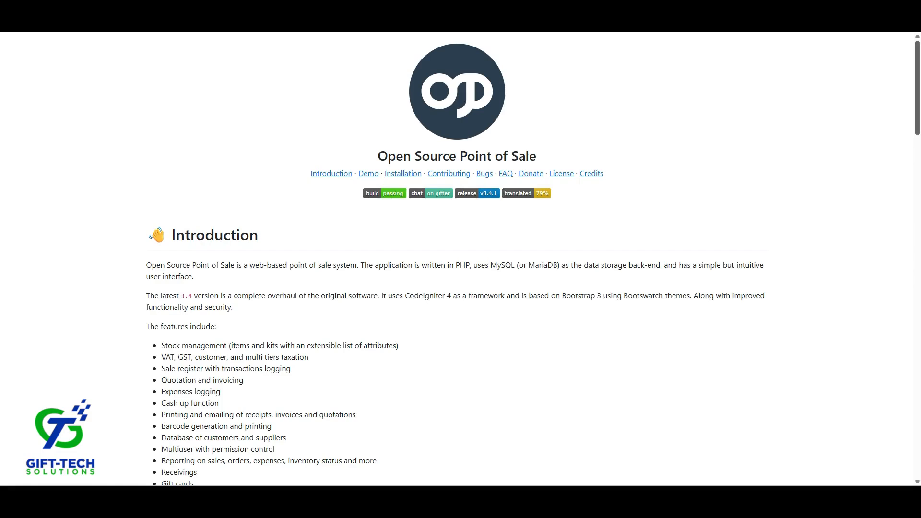
scroll(460, 259, down, 5)
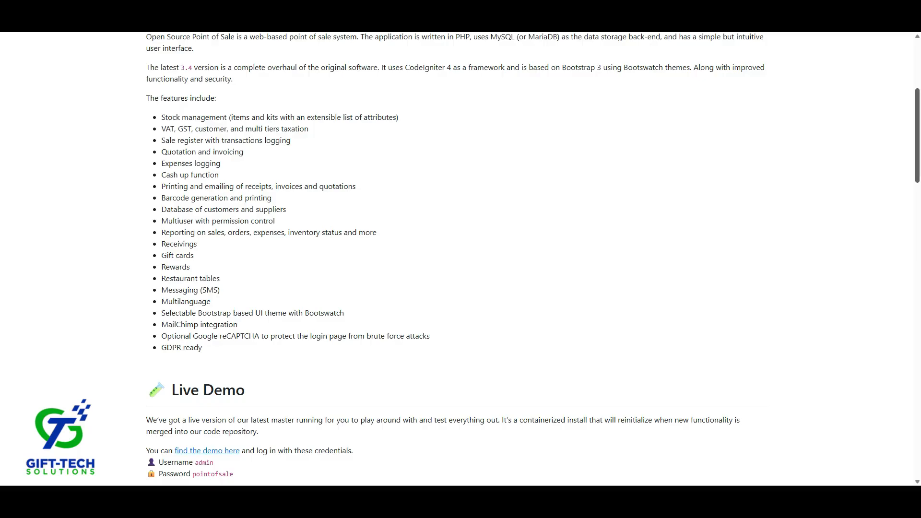
Scroll the project page down to License and Credits, then back up to the Introduction.
scroll(461, 260, down, 10)
scroll(461, 259, down, 20)
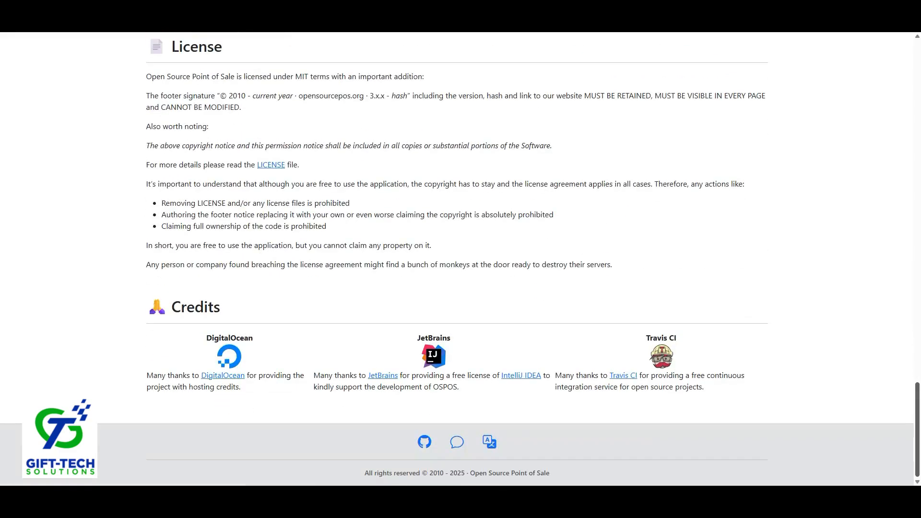
scroll(460, 259, up, 18)
scroll(460, 259, up, 10)
scroll(457, 259, up, 3)
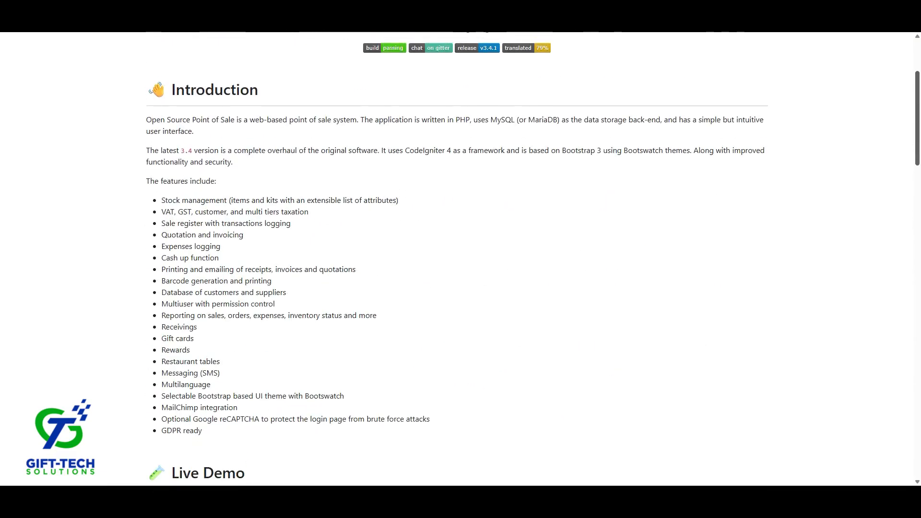
scroll(457, 259, down, 1)
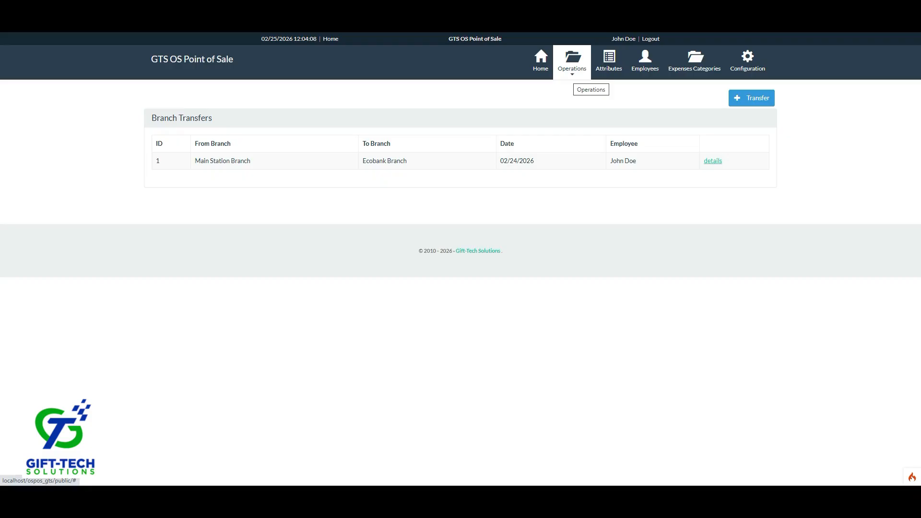
Open and close the Operations menu, then return to the Office dashboard.
click(572, 63)
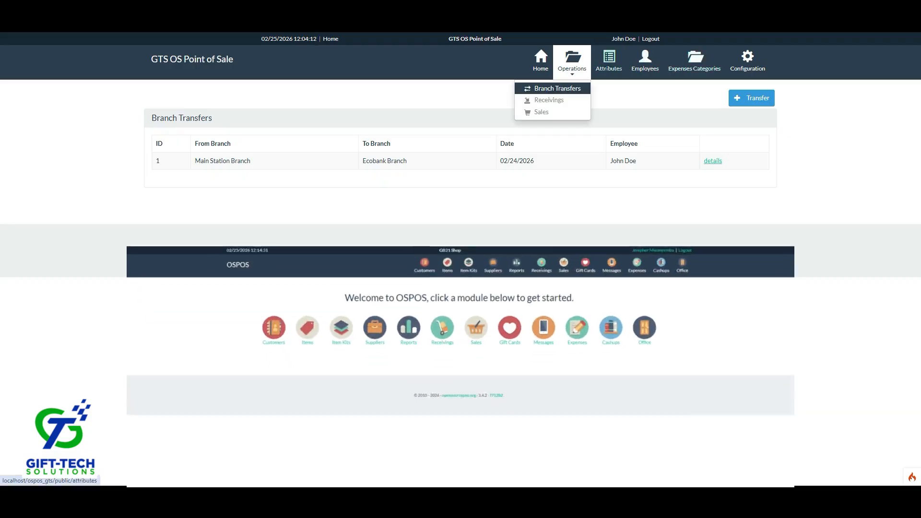
click(571, 63)
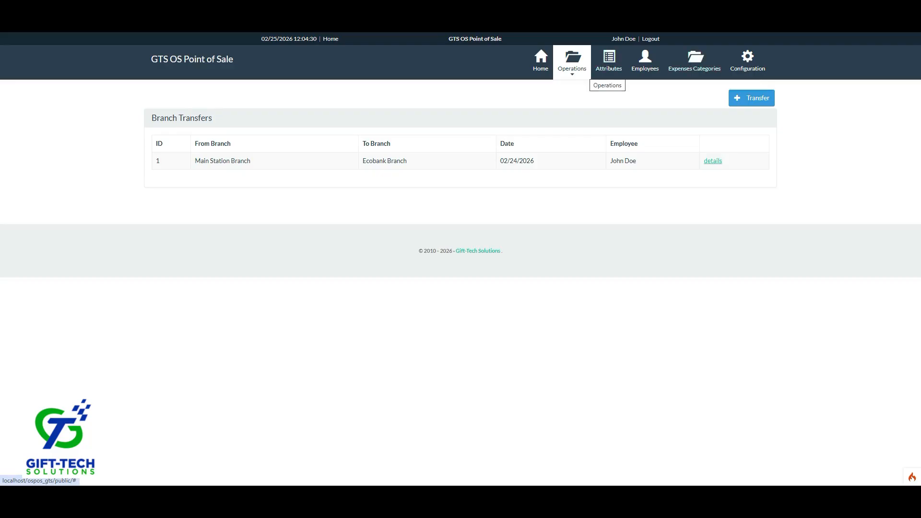
click(586, 73)
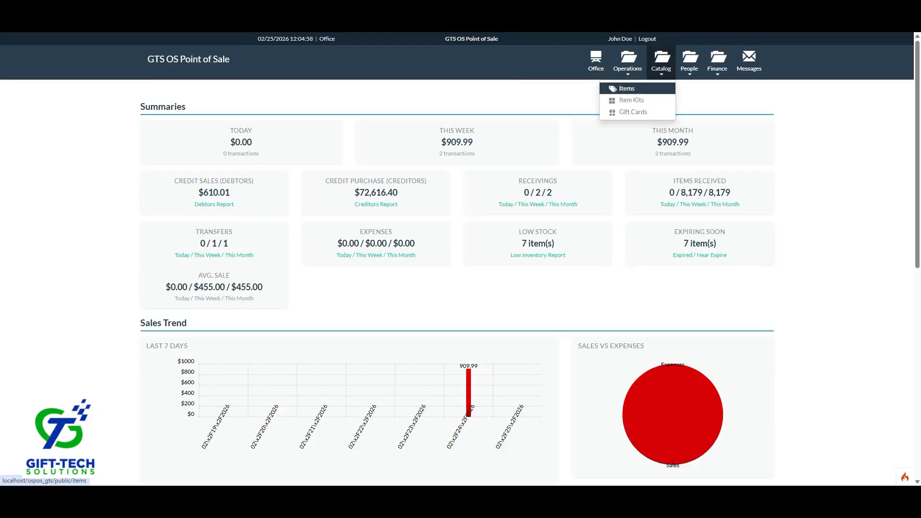
Choose Items from the Catalog menu.
click(626, 89)
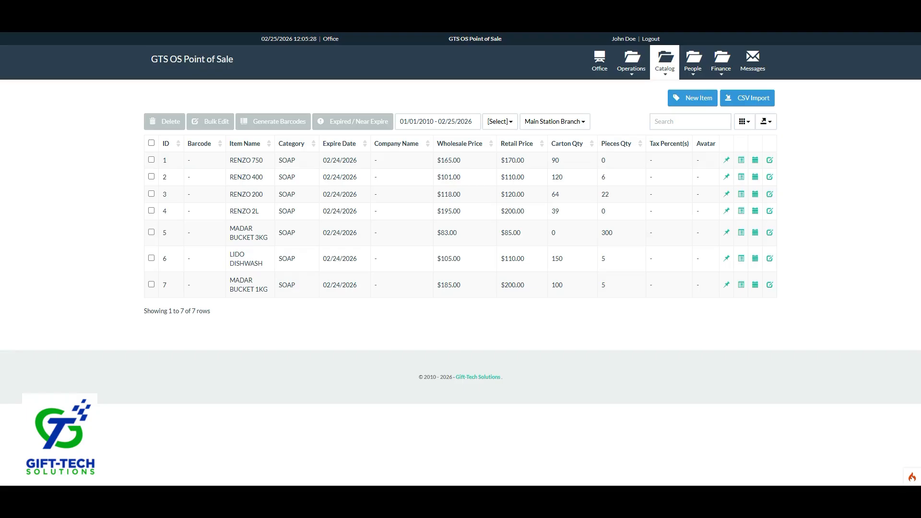
Start a new item with Sell/Receive by set to Pack, then discard the form.
click(693, 98)
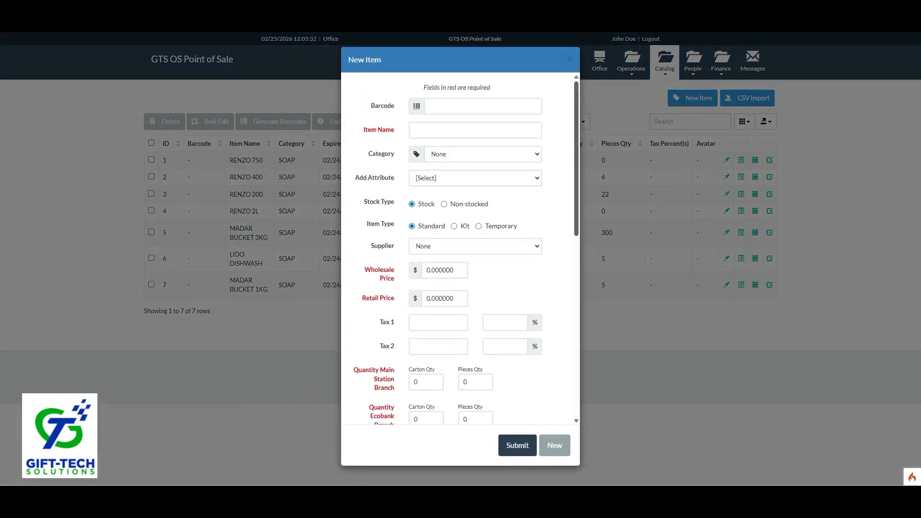
scroll(458, 249, down, 10)
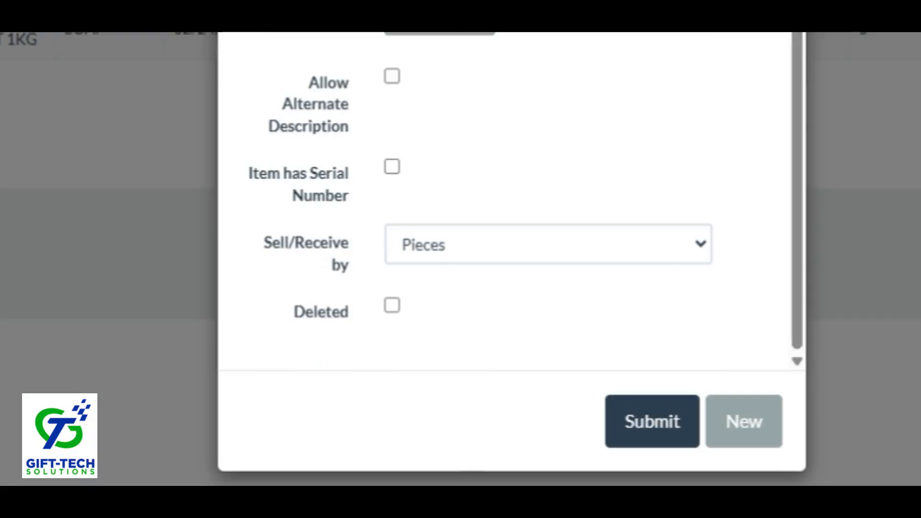
click(549, 245)
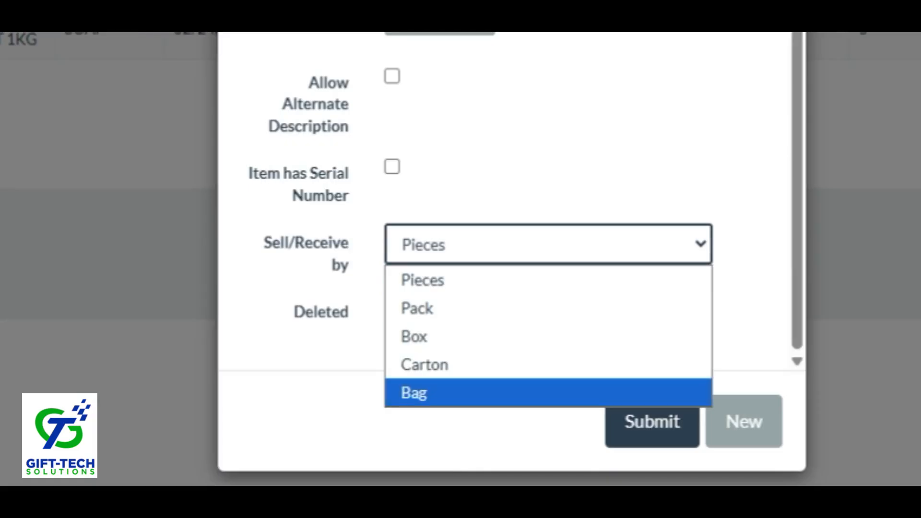
key(Return)
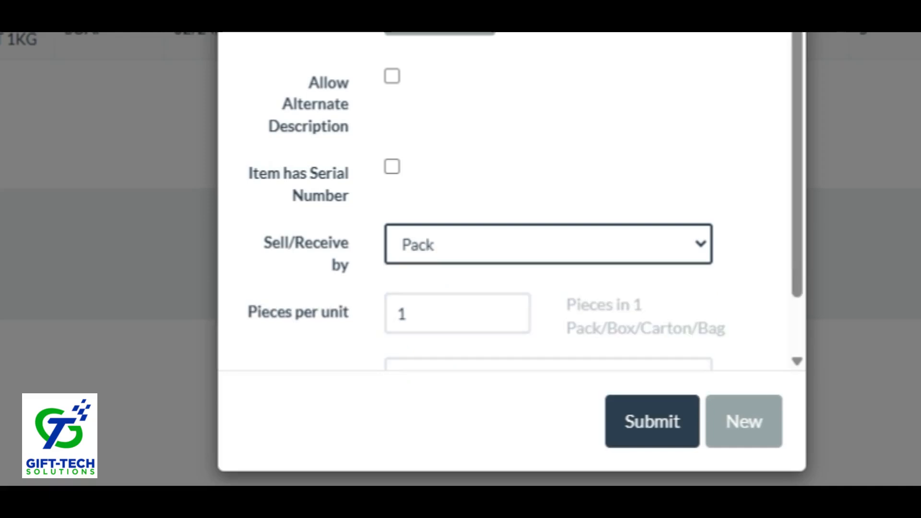
key(Tab)
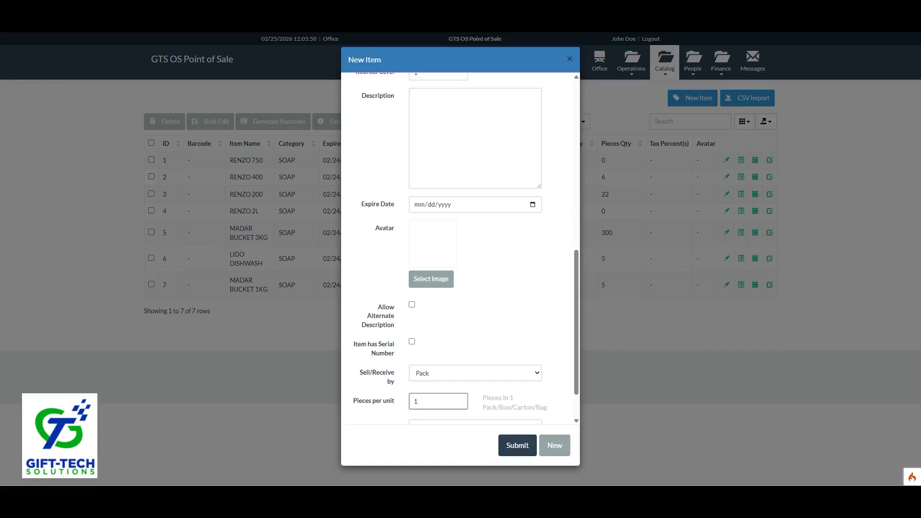
key(Escape)
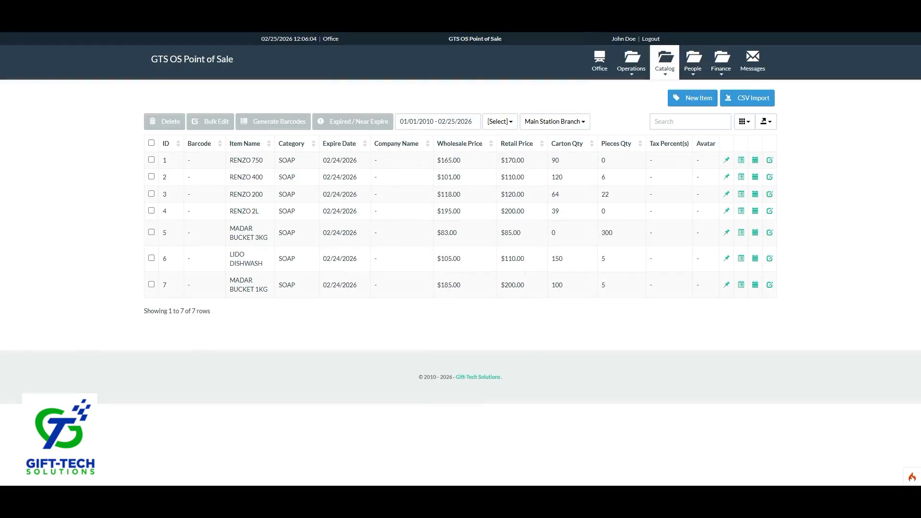
In the Sales register, search 'ren' and add RENZO 2L to the cart.
click(632, 60)
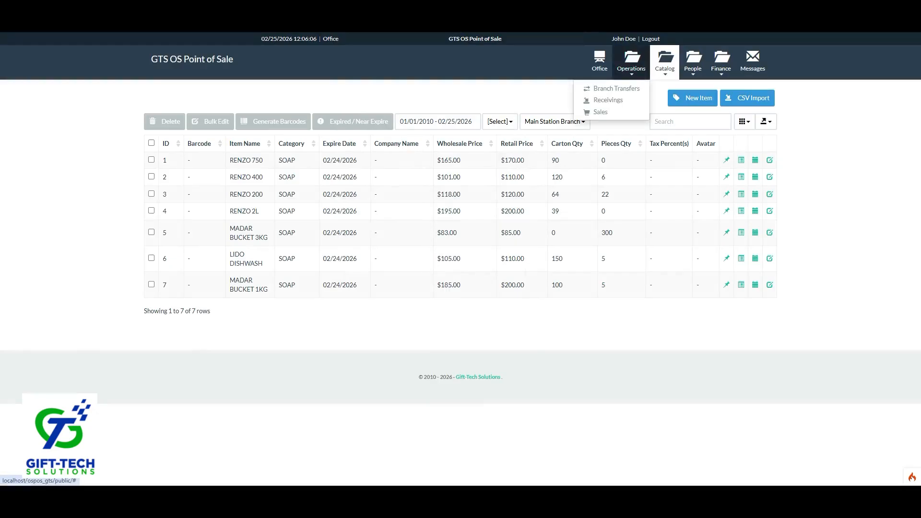
click(600, 112)
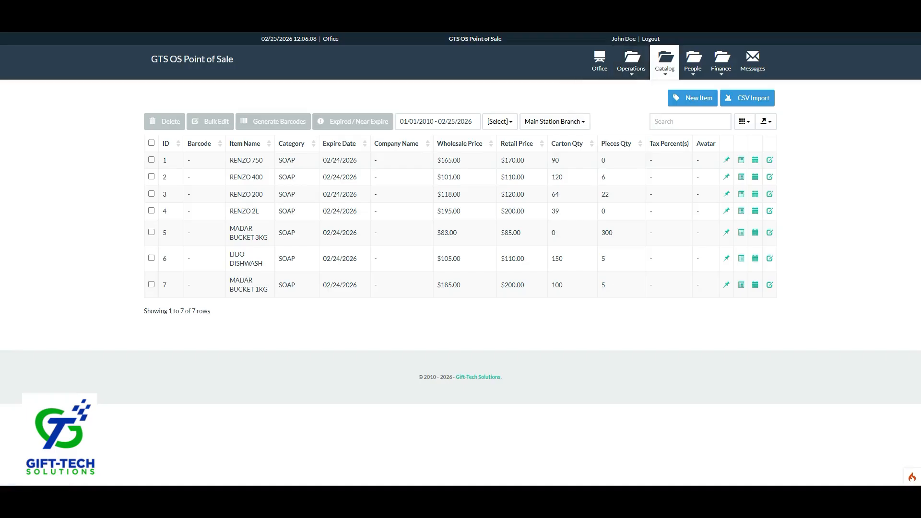
text(ren)
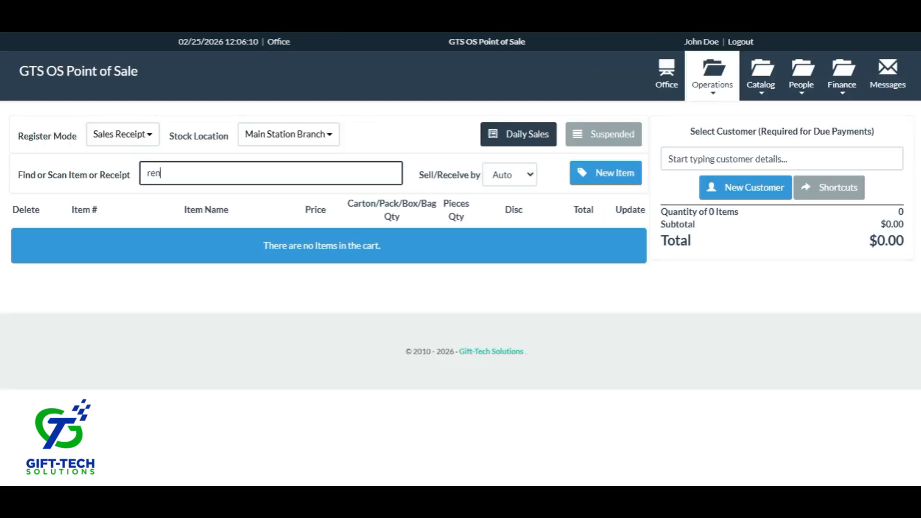
key(Down)
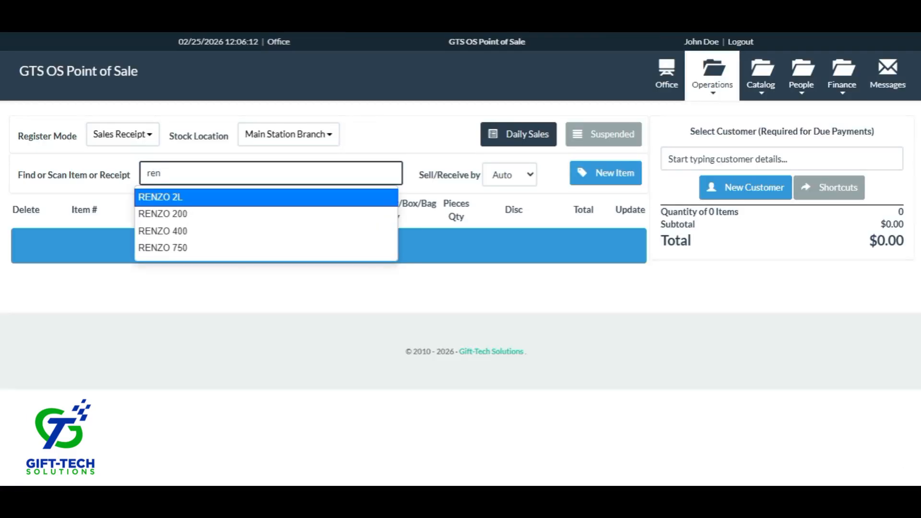
key(BackSpace)
key(BackSpace)
key(BackSpace)
text(4)
key(Return)
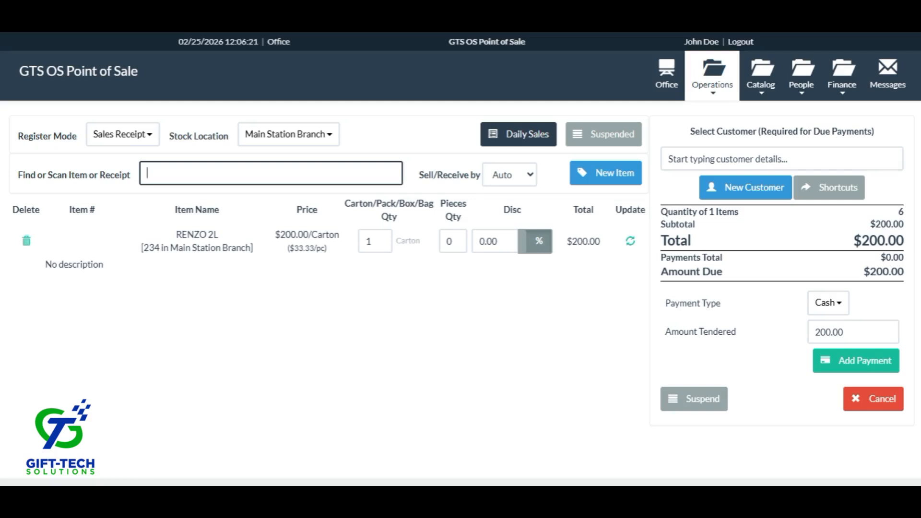
Set RENZO 2L's pieces quantity to 2 ($266.66), then return to the Items catalog.
click(452, 242)
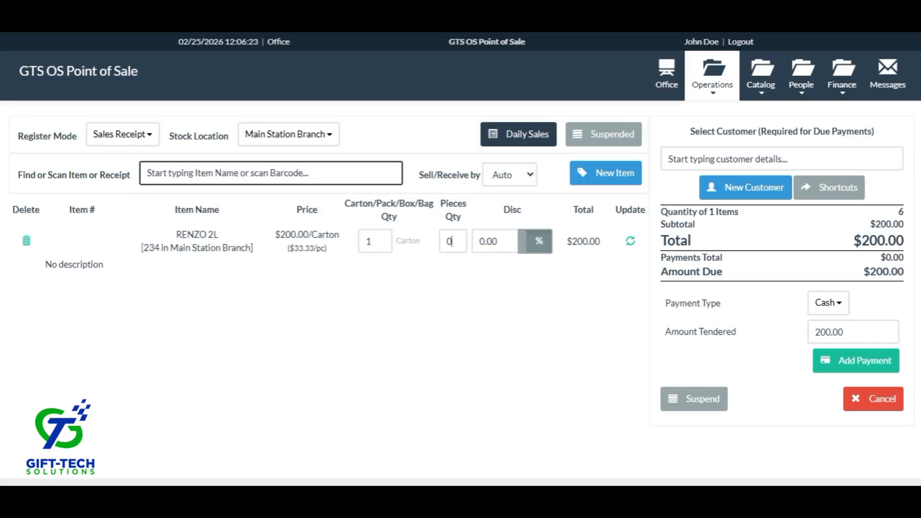
text(2)
key(Return)
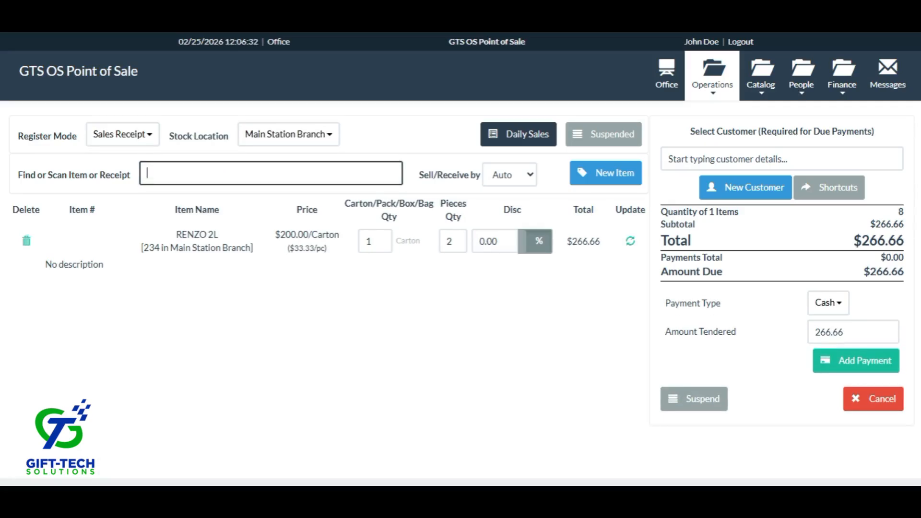
drag(275, 234, 314, 248)
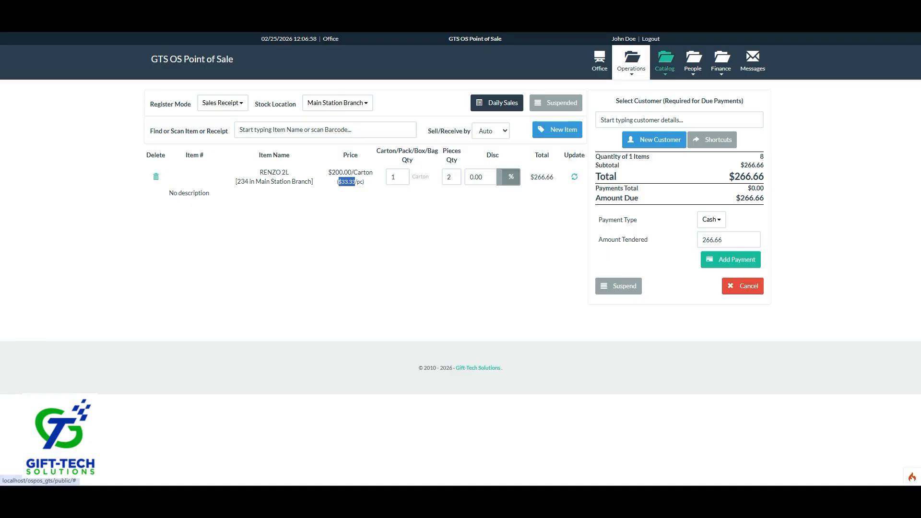
click(665, 60)
click(630, 88)
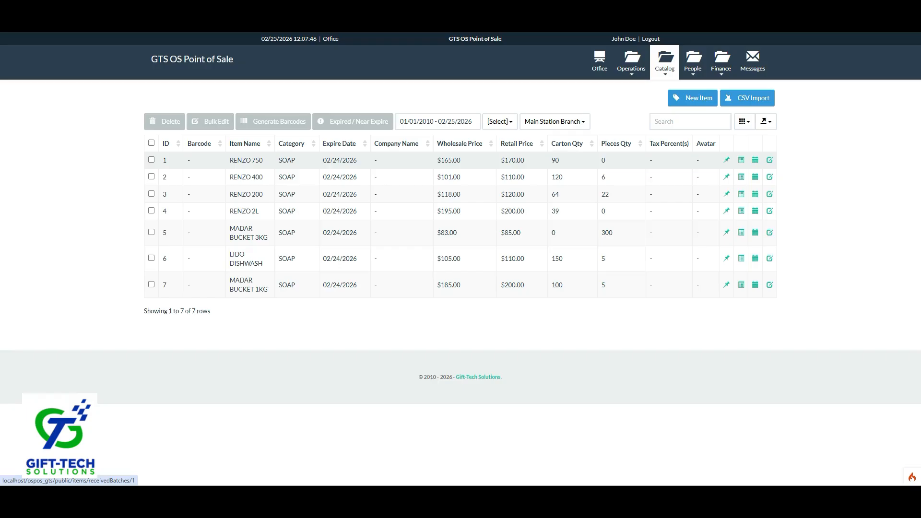
click(755, 160)
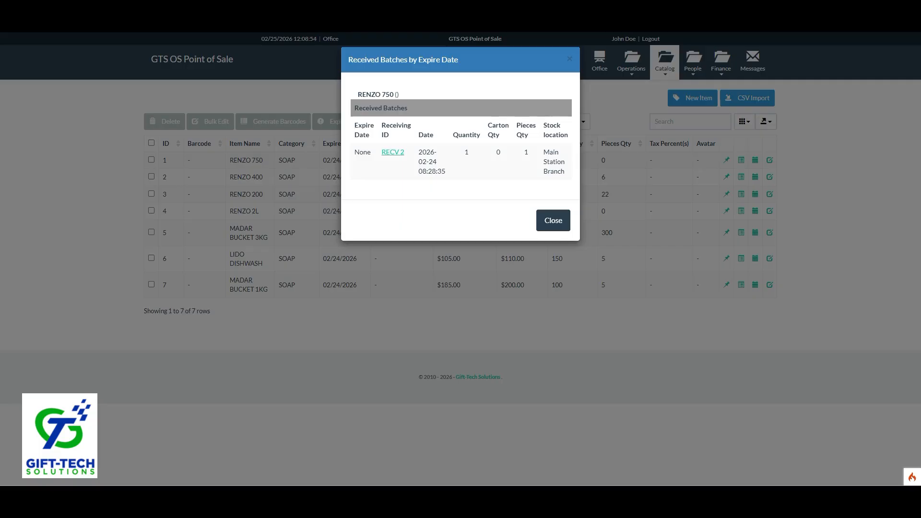
key(Escape)
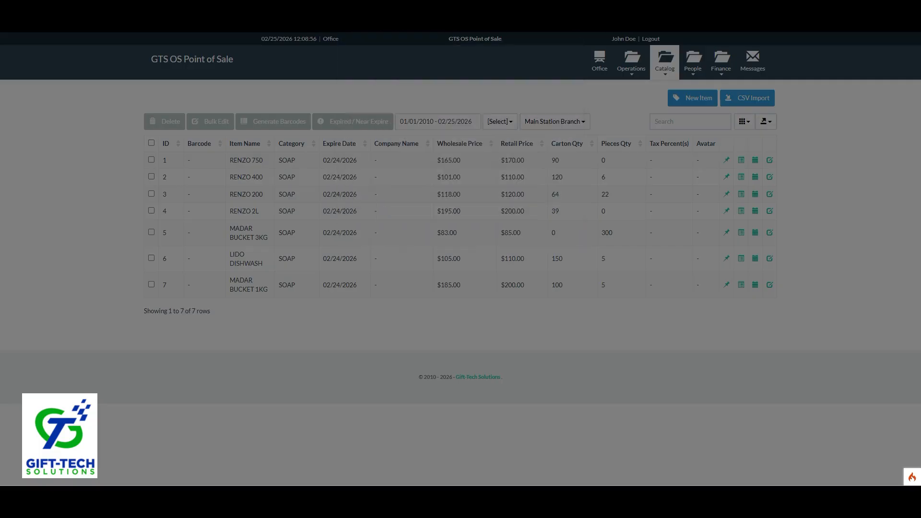
Open Customers, review the first customer's payment amount and Cash type, then close without paying.
click(692, 63)
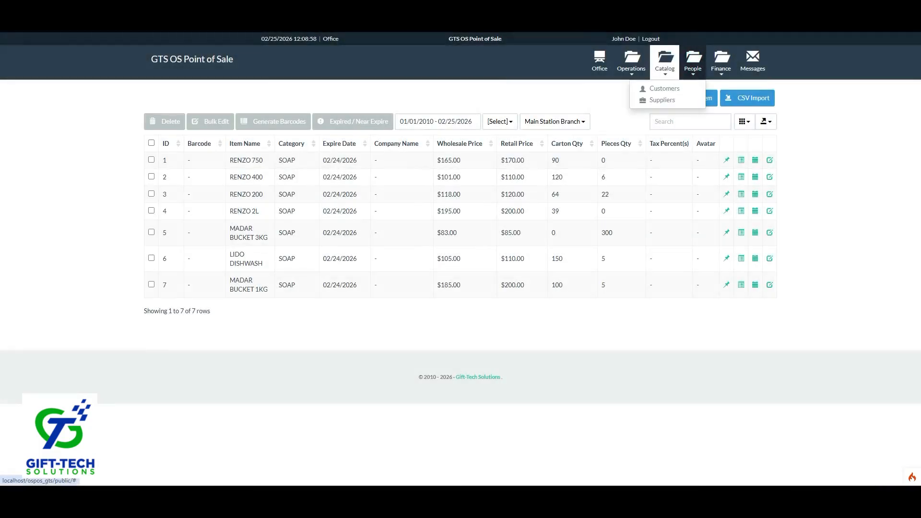
click(664, 88)
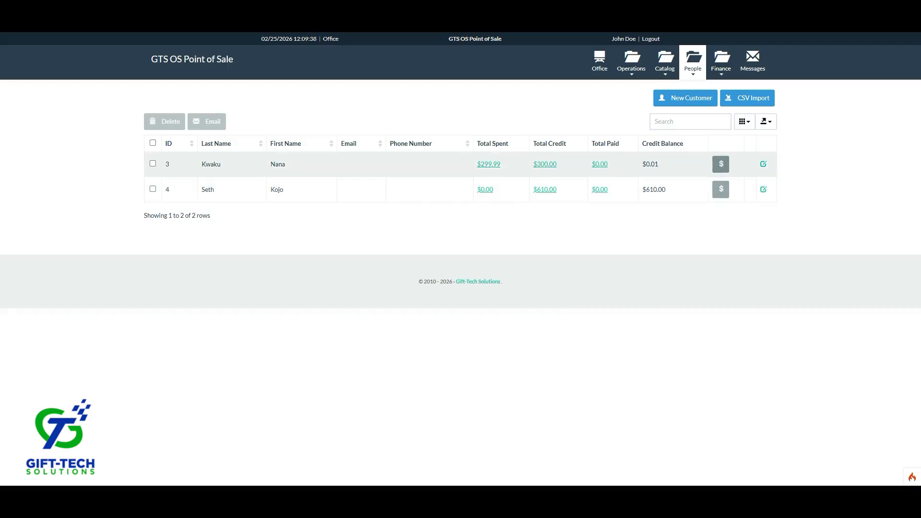
click(721, 164)
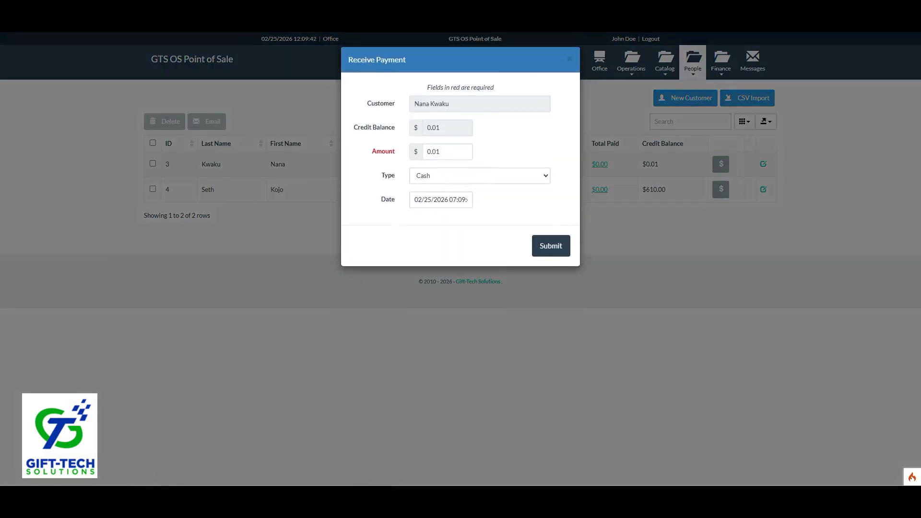
double_click(440, 151)
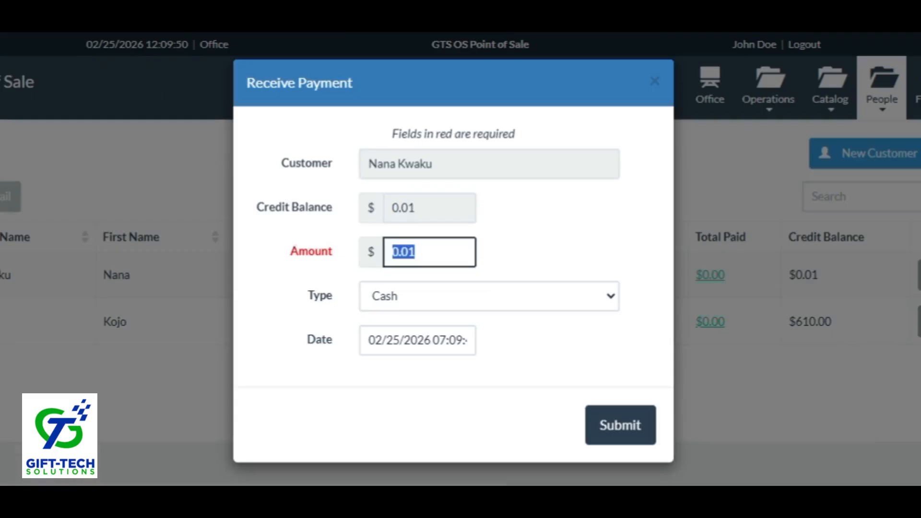
click(489, 296)
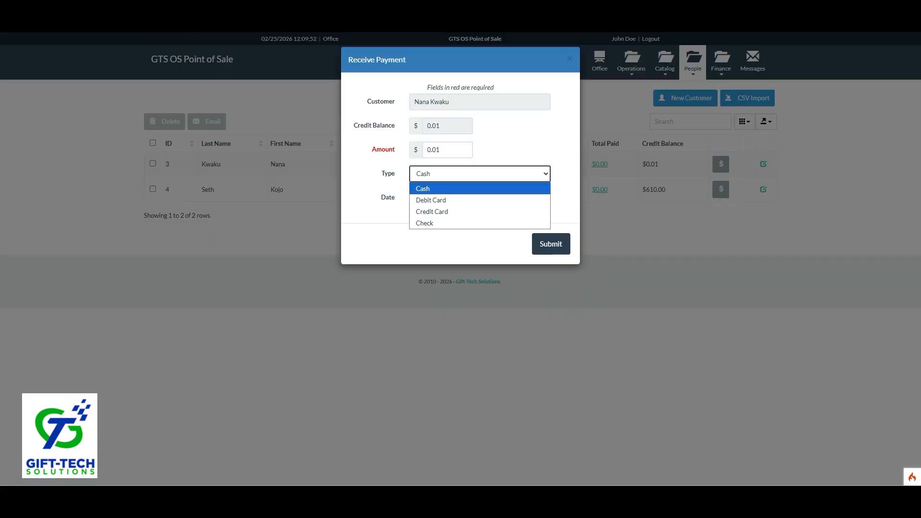
click(460, 189)
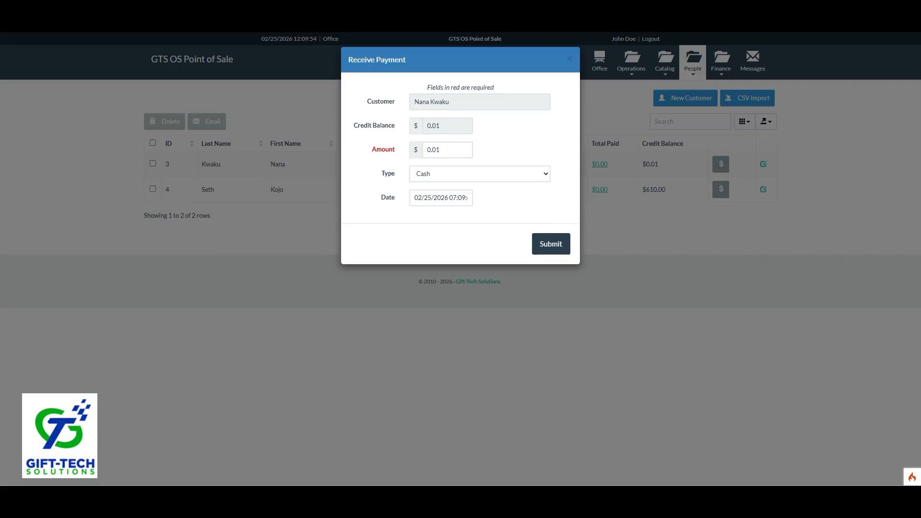
click(570, 59)
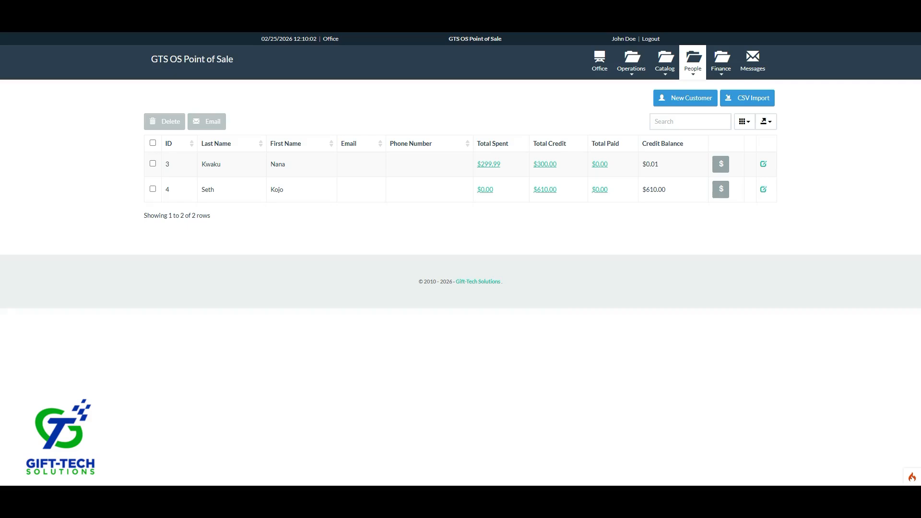
Review supplier UNLIVER's total purchases, then bring up the catalog's seven SOAP items.
click(692, 68)
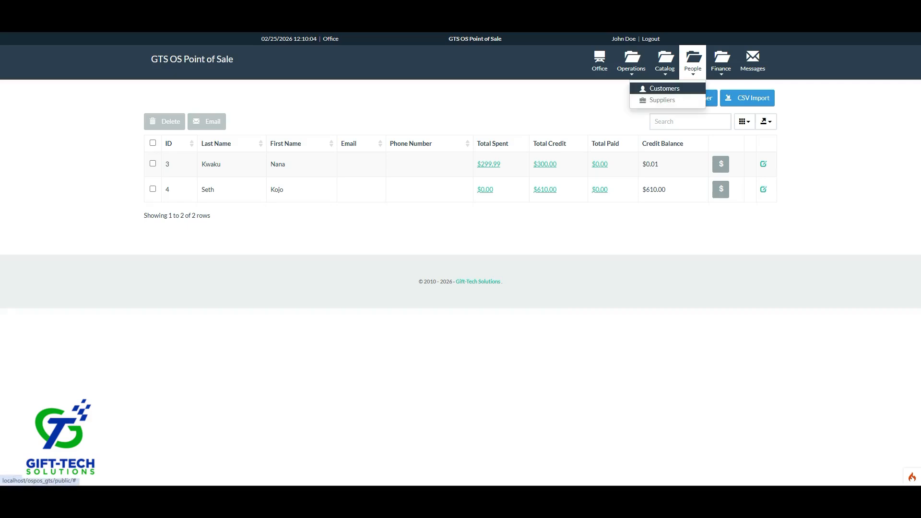
click(662, 100)
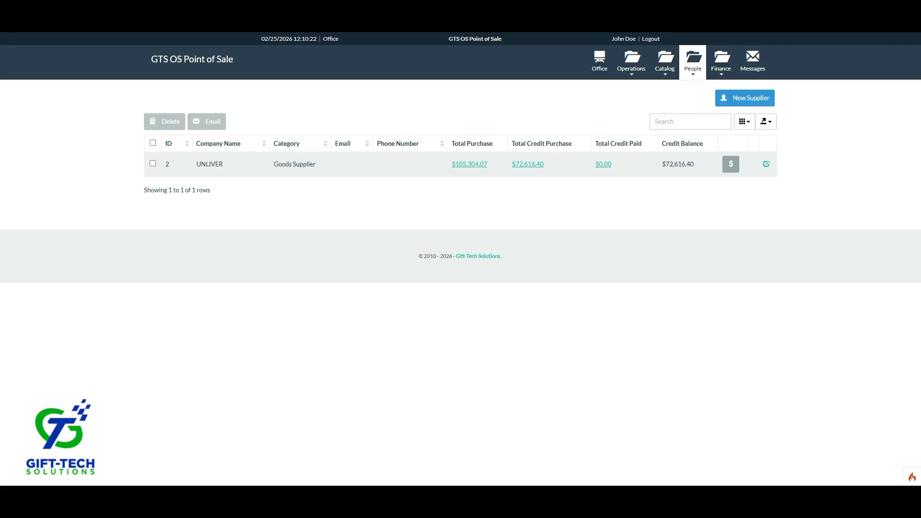
click(469, 164)
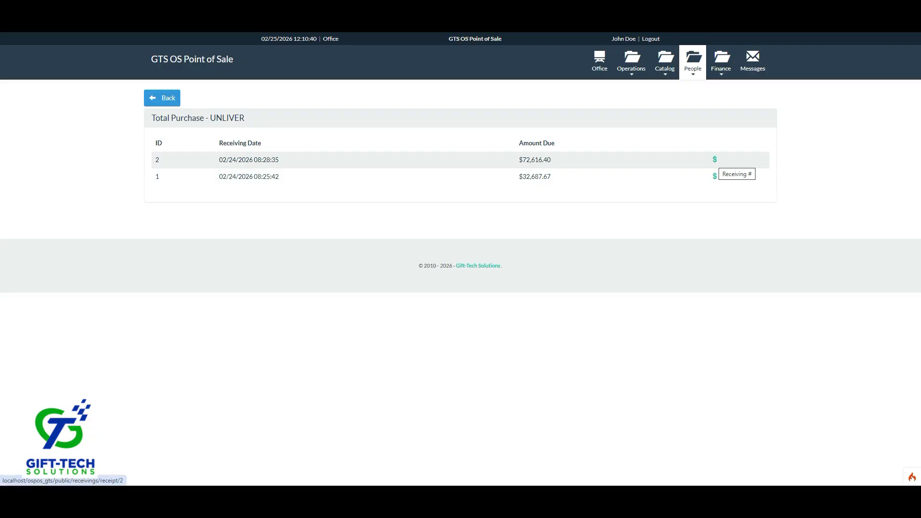
click(665, 62)
click(633, 89)
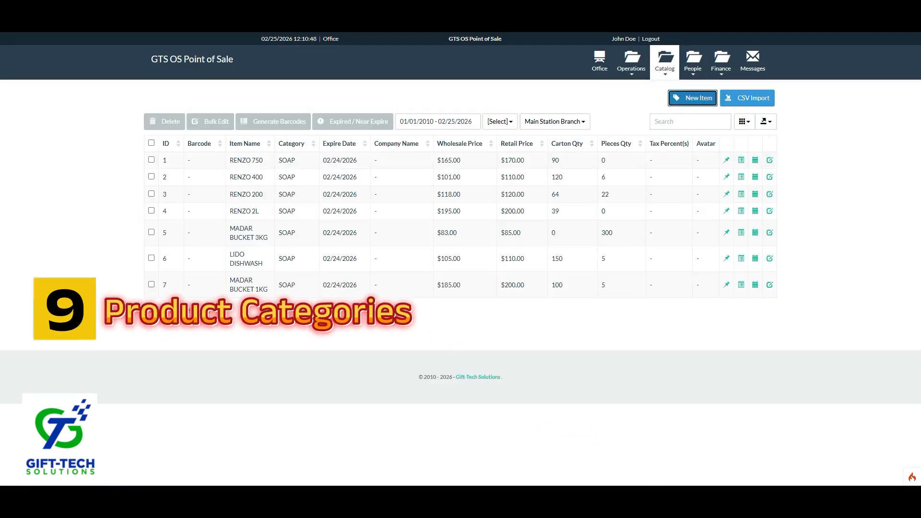
click(692, 98)
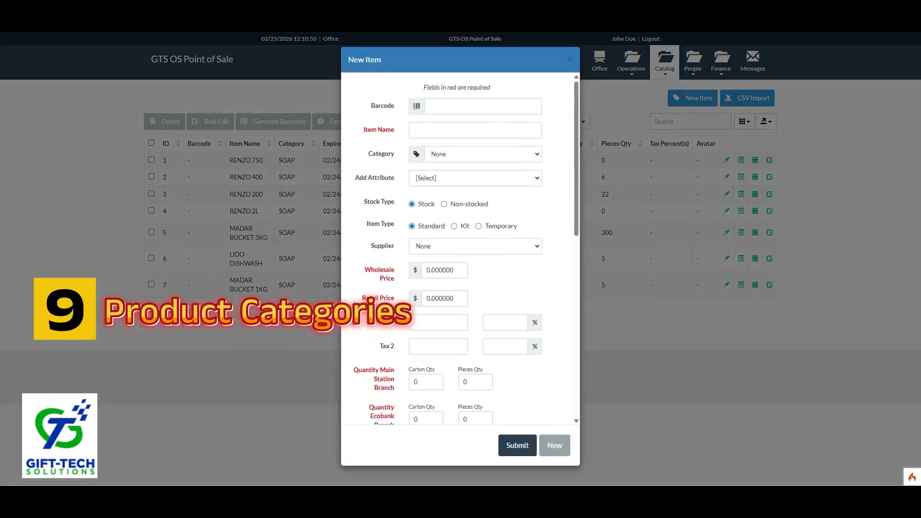
click(483, 154)
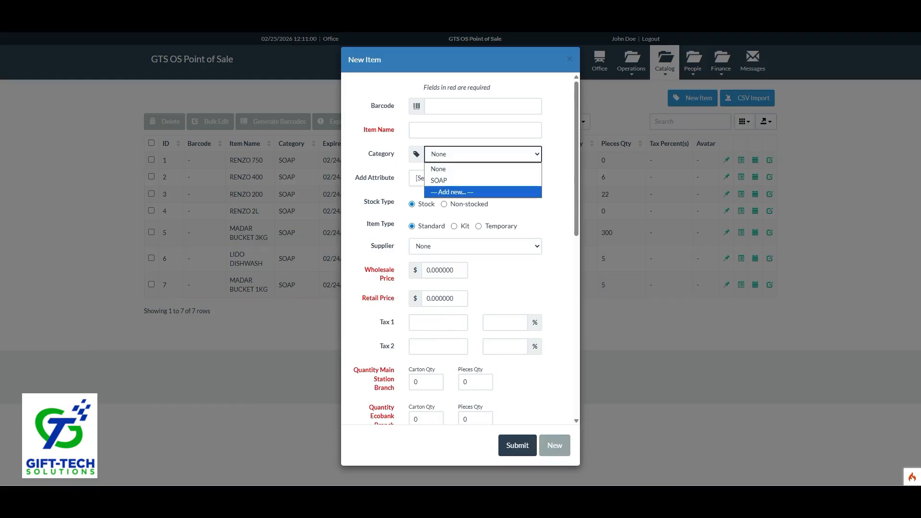
key(Return)
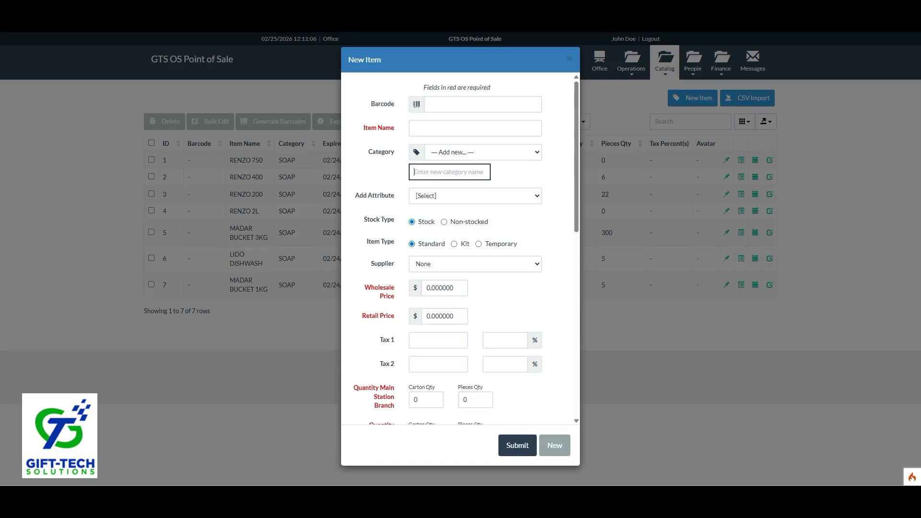
click(482, 152)
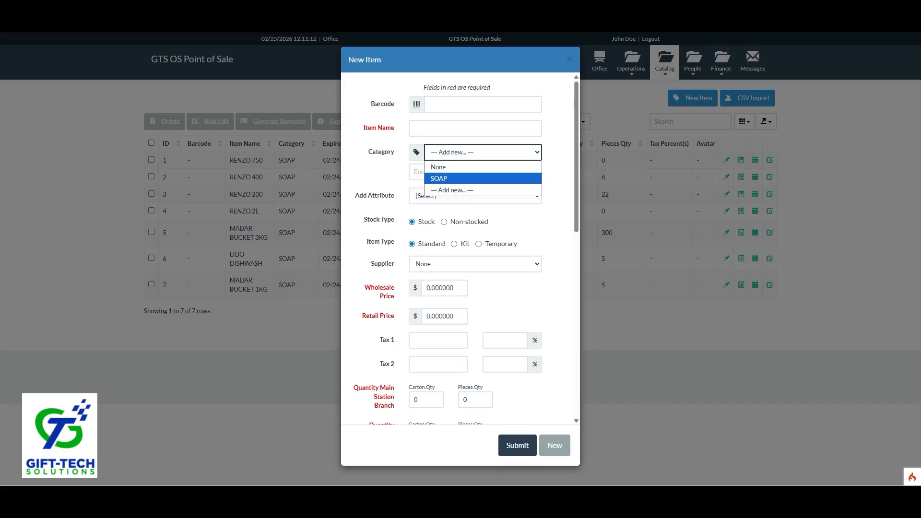
click(452, 191)
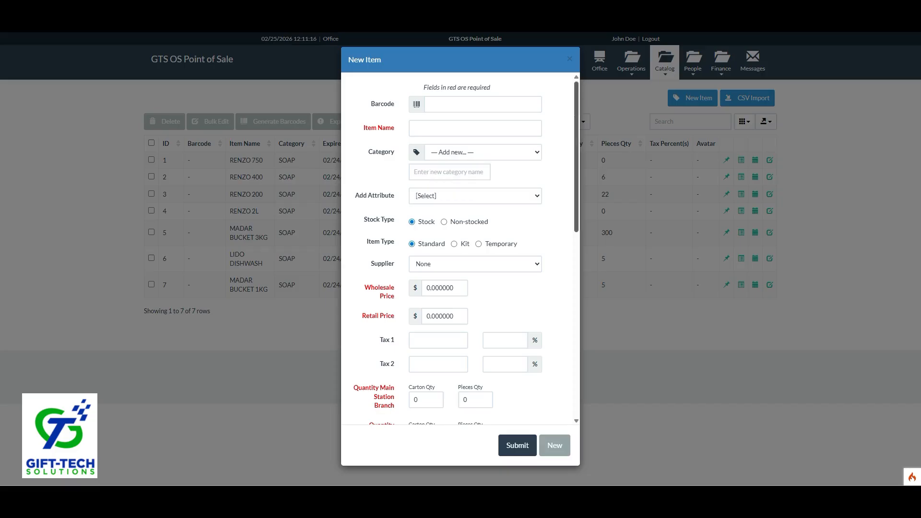
scroll(460, 250, down, 4)
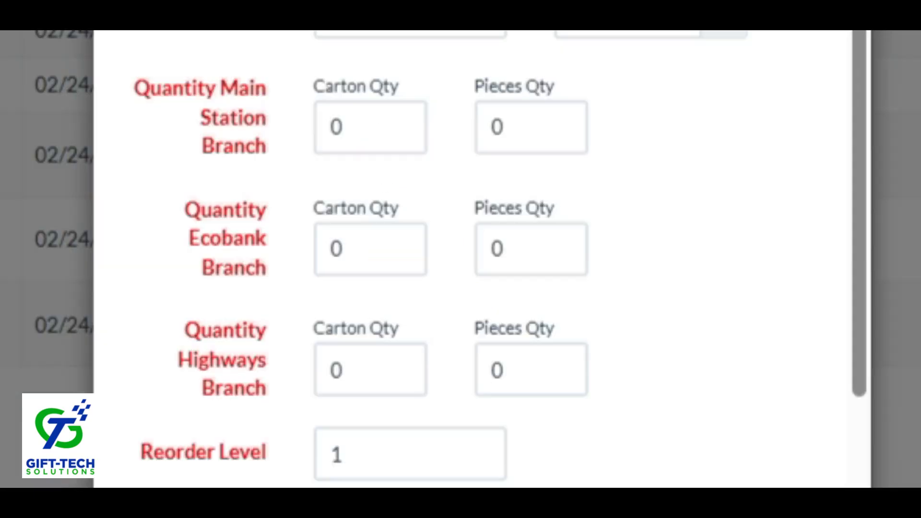
double_click(358, 127)
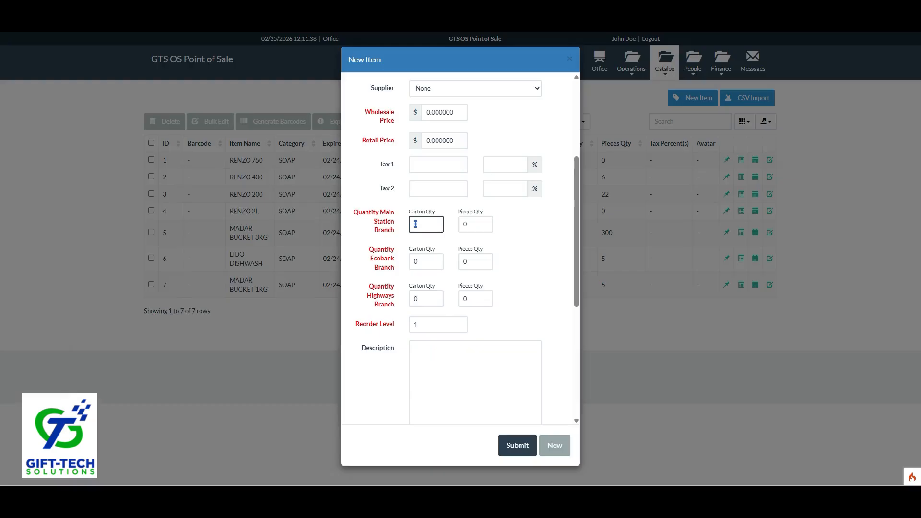
click(570, 59)
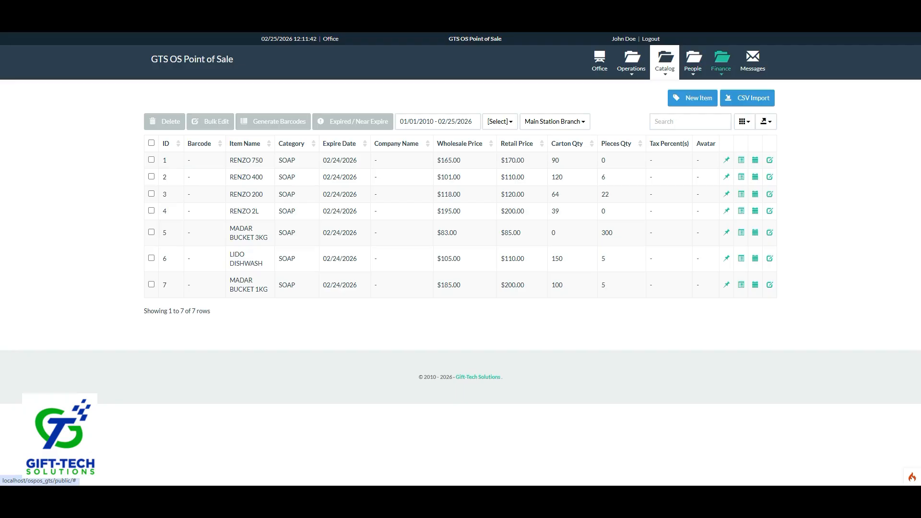
click(721, 60)
Look over the Finance reports and the catalog items list, then show the Gift Cards list.
click(689, 88)
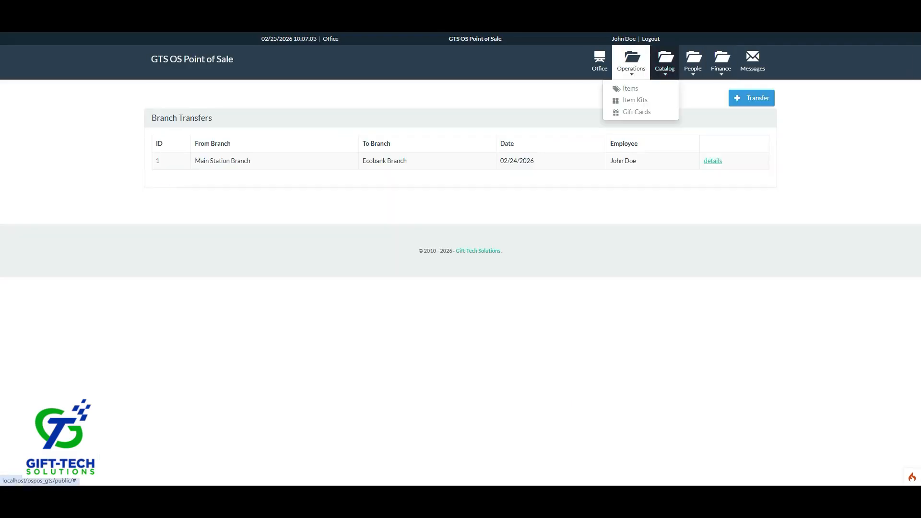
click(630, 88)
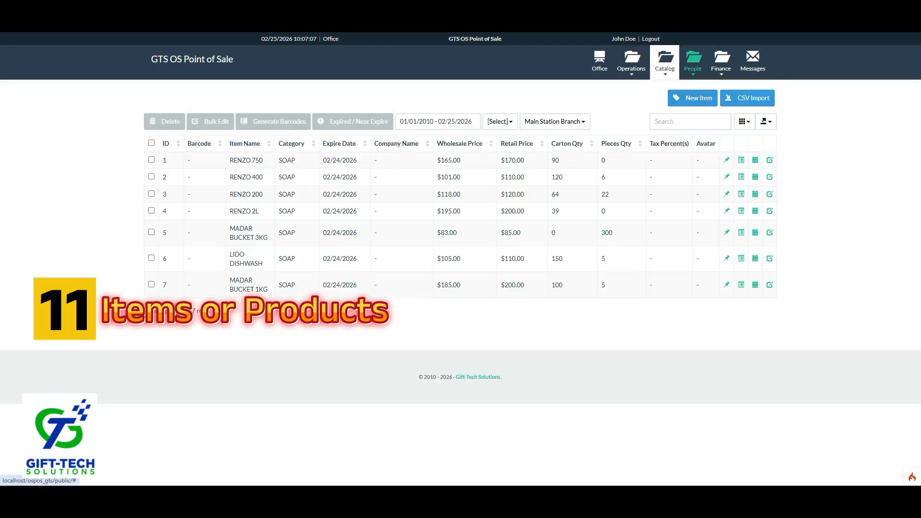
click(692, 61)
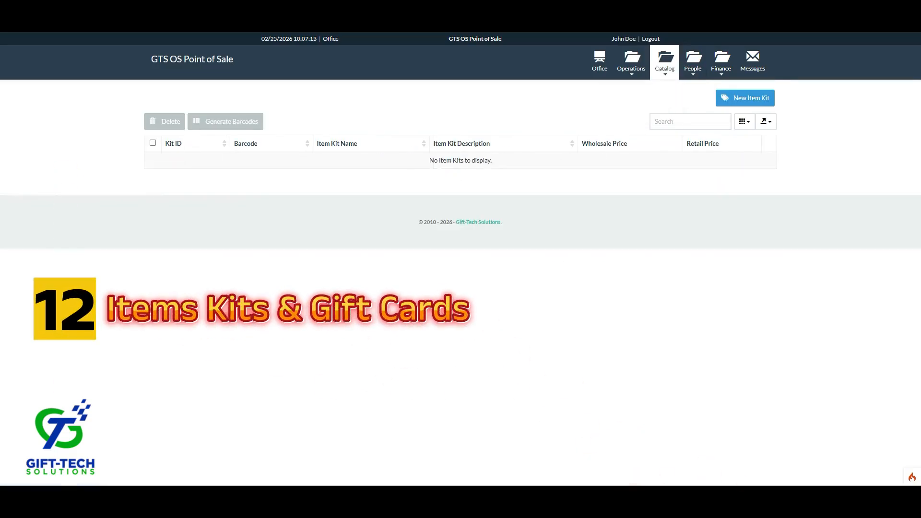
click(665, 62)
click(636, 112)
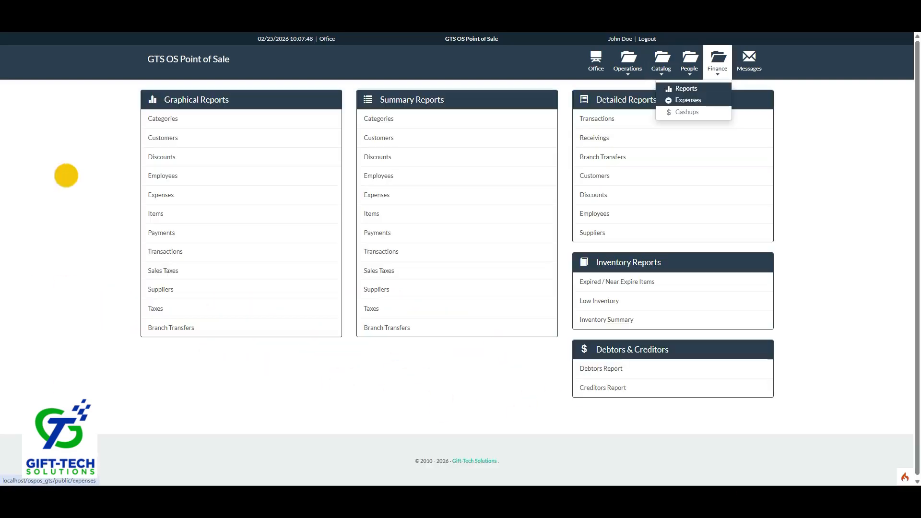
Check the empty Expenses and Cashups lists and the Send SMS page, then return to the Office dashboard.
click(681, 97)
click(721, 63)
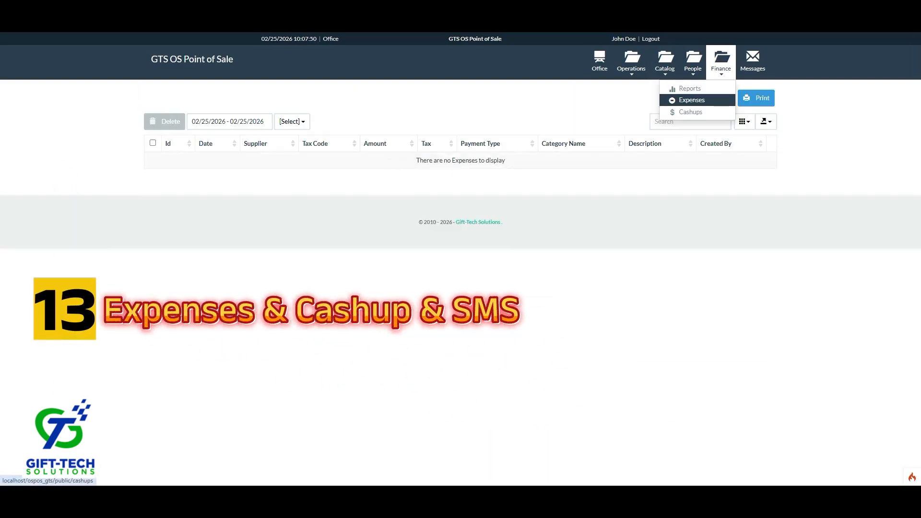
click(691, 112)
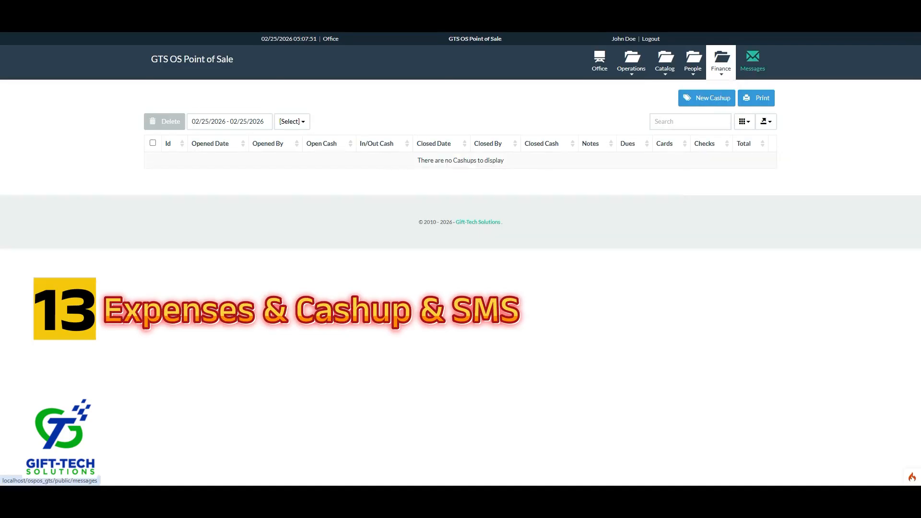
click(753, 61)
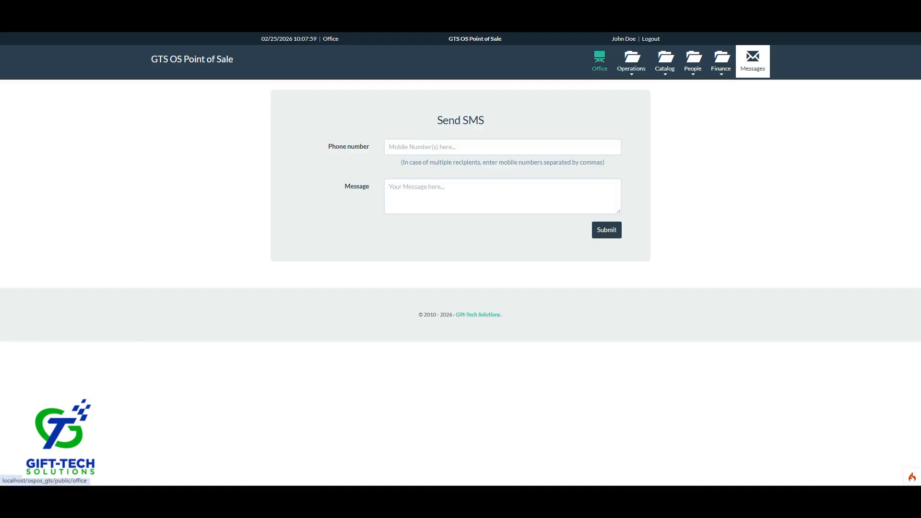
click(600, 60)
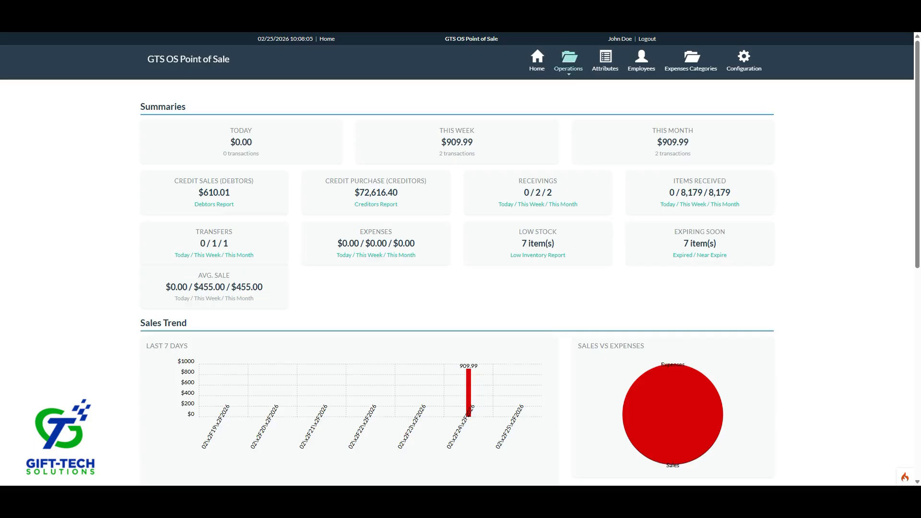
Show the item Attributes page from the Operations menu, which has no attributes yet.
click(568, 62)
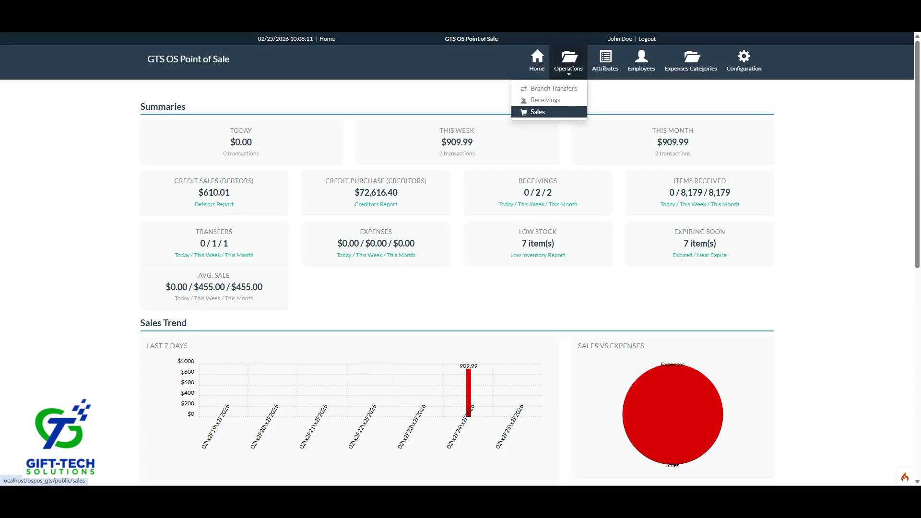
click(605, 61)
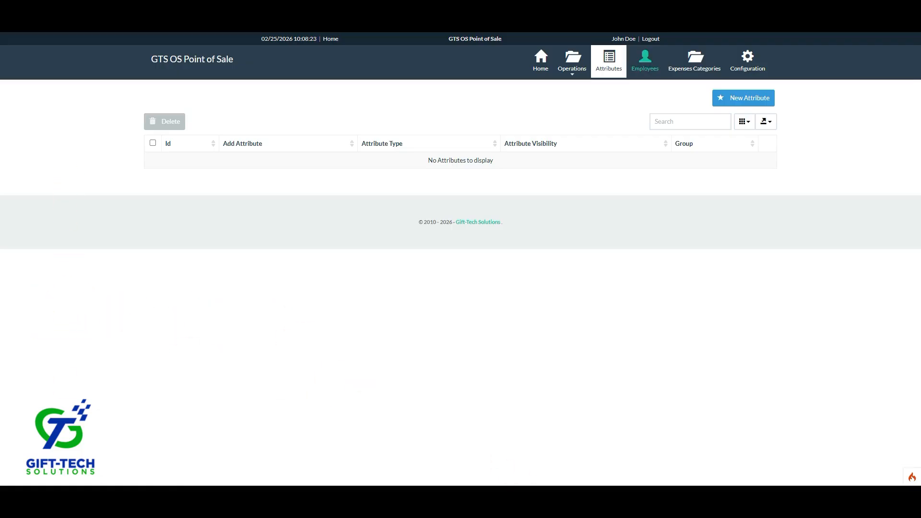
View the Employees list, then the empty Expenses Categories list.
click(645, 62)
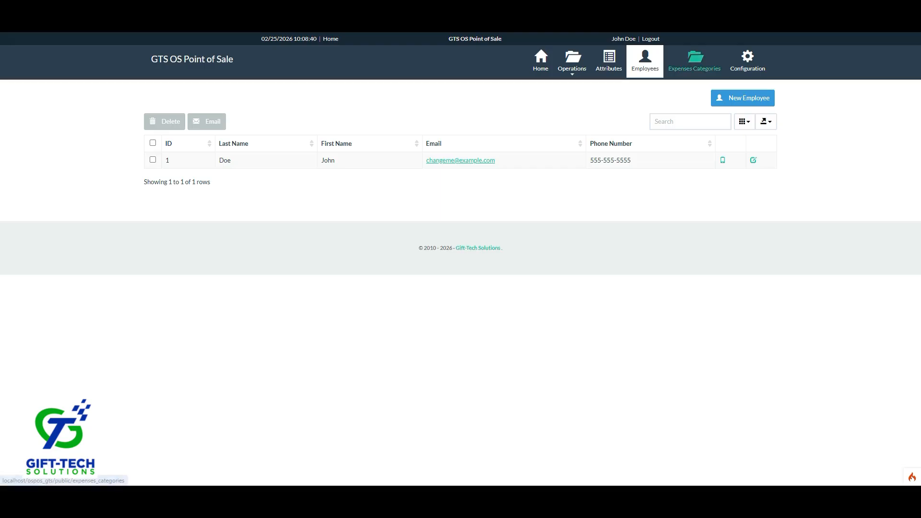
click(695, 62)
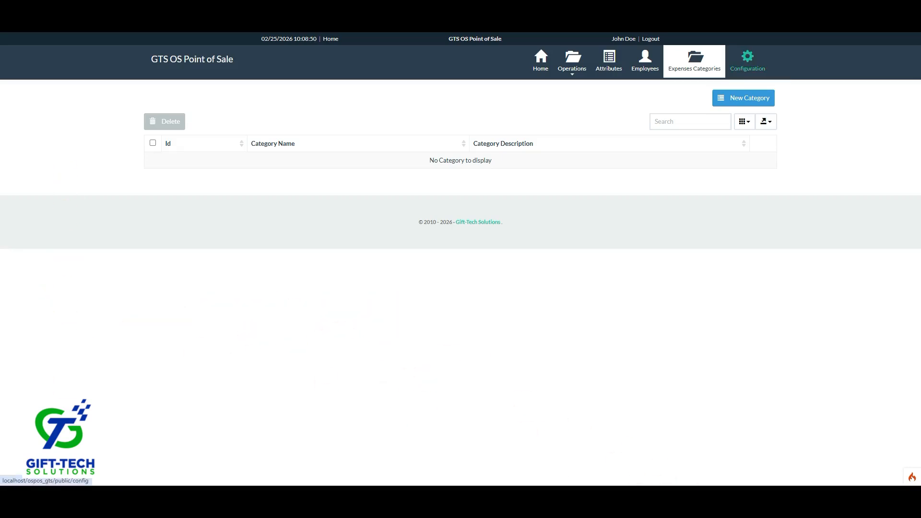
Show the Configuration page with the company name and address settings.
click(747, 61)
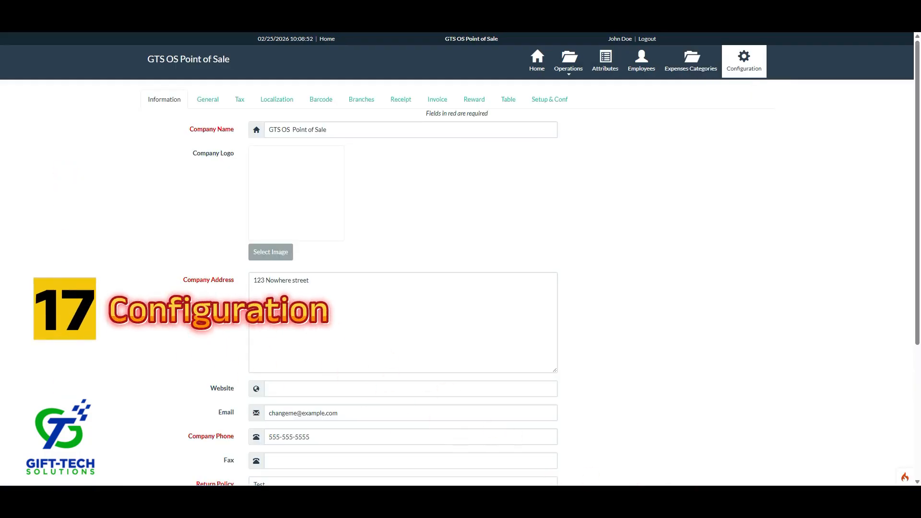